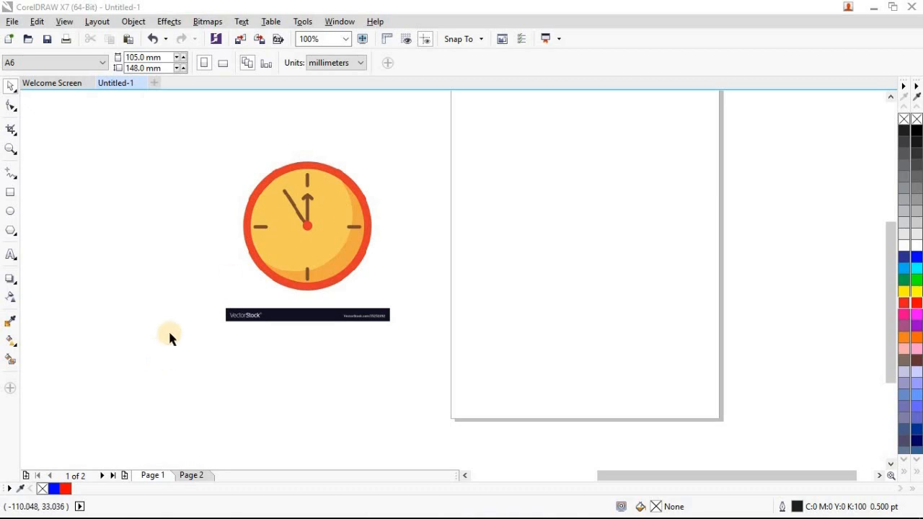
Convert the clock bitmap to vectors with Quick Trace and move the traced group beside the original, onto the page
{"action": "left_click", "coordinate": [288, 266]}
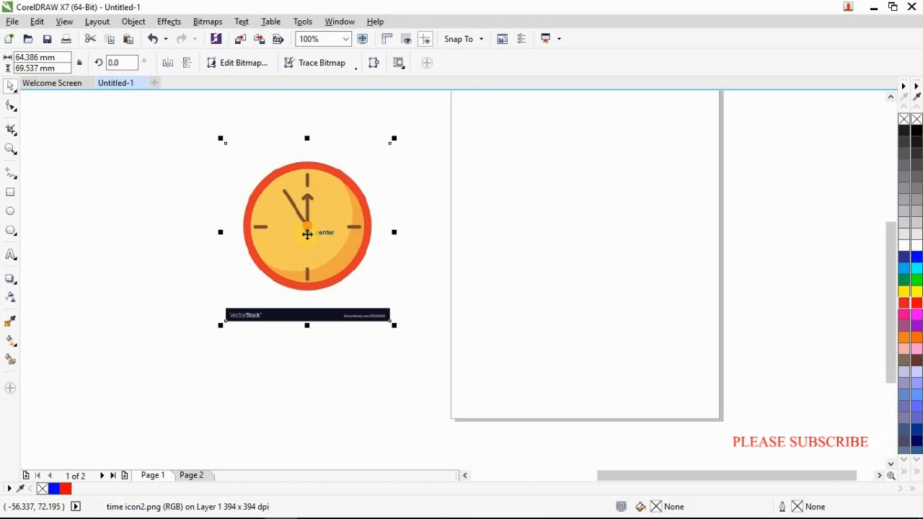
{"action": "left_click", "coordinate": [453, 162]}
{"action": "left_click", "coordinate": [353, 203]}
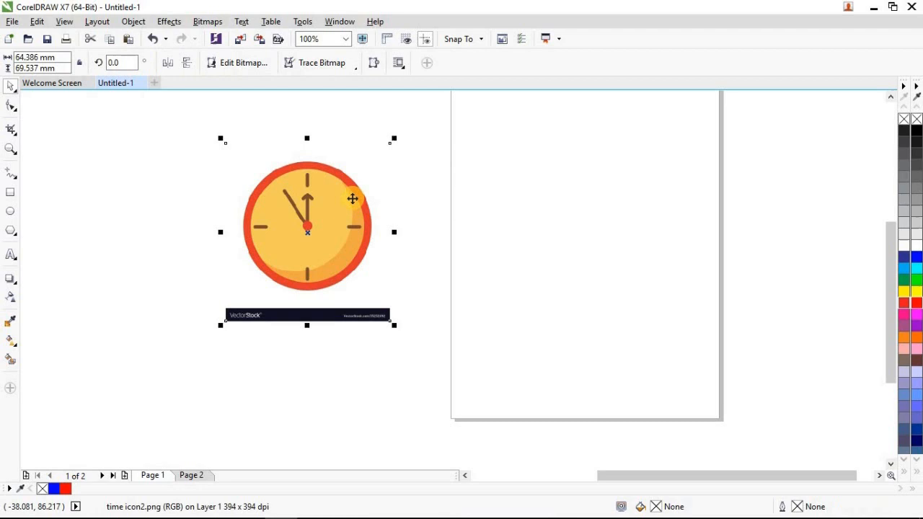
{"action": "left_click", "coordinate": [336, 66]}
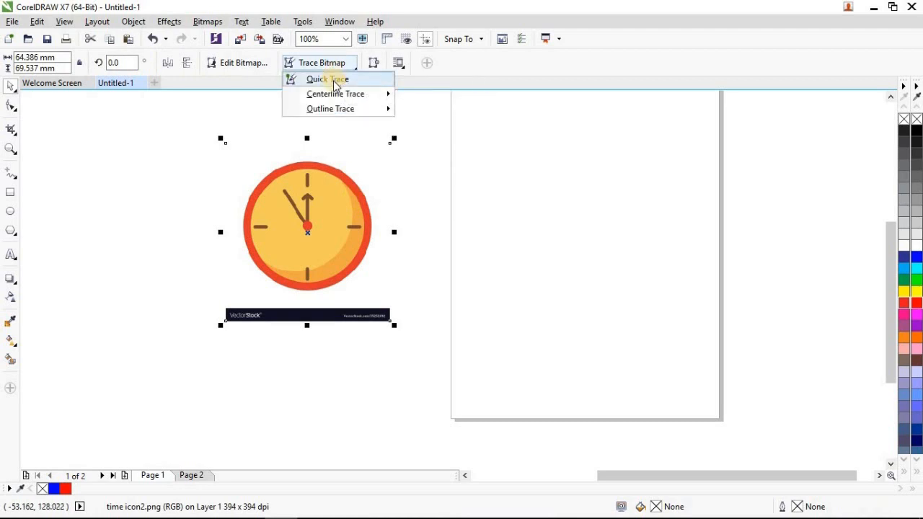
{"action": "left_click", "coordinate": [330, 79]}
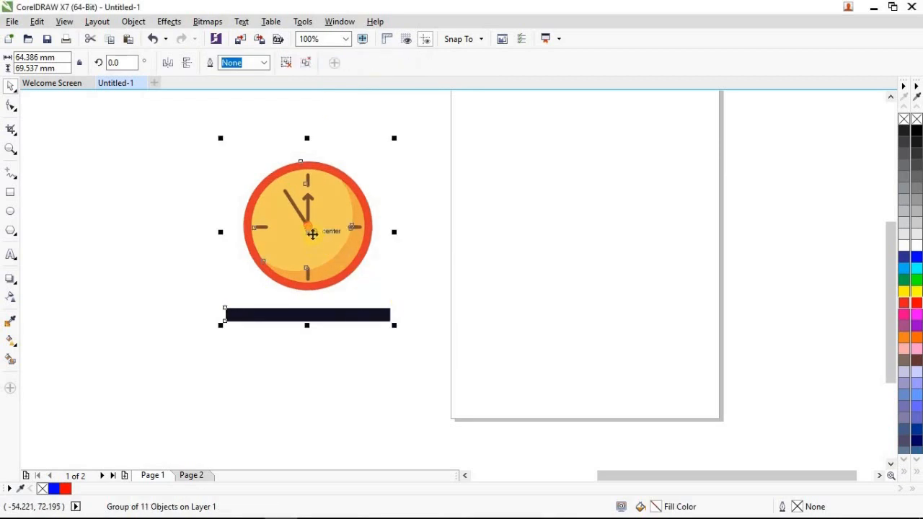
{"action": "left_click_drag", "start_coordinate": [312, 233], "coordinate": [528, 237]}
{"action": "left_click", "coordinate": [651, 249]}
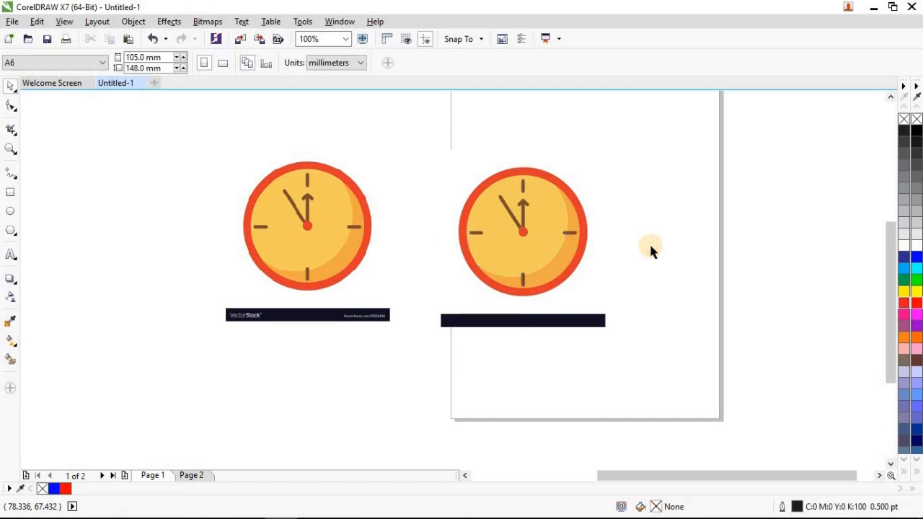
Ungroup the traced clock on the page into separate objects
{"action": "left_click", "coordinate": [530, 244]}
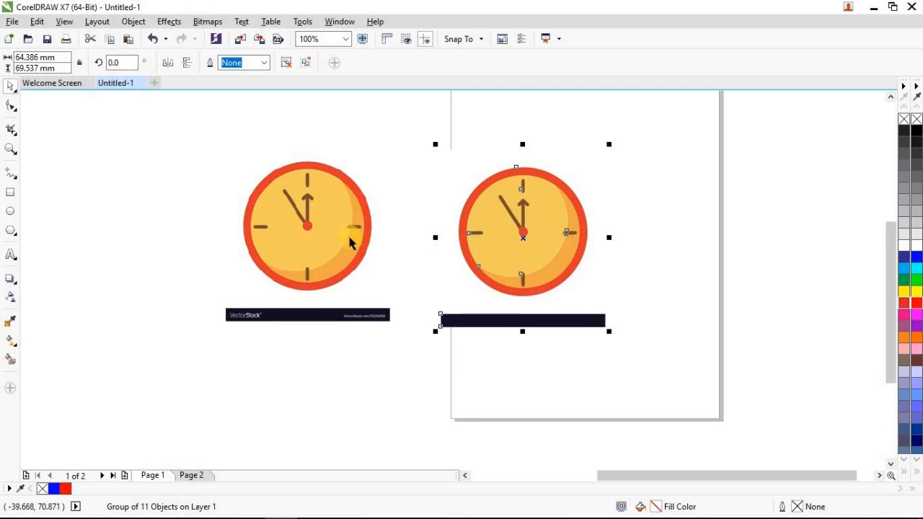
{"action": "left_click", "coordinate": [414, 160]}
{"action": "left_click", "coordinate": [502, 253]}
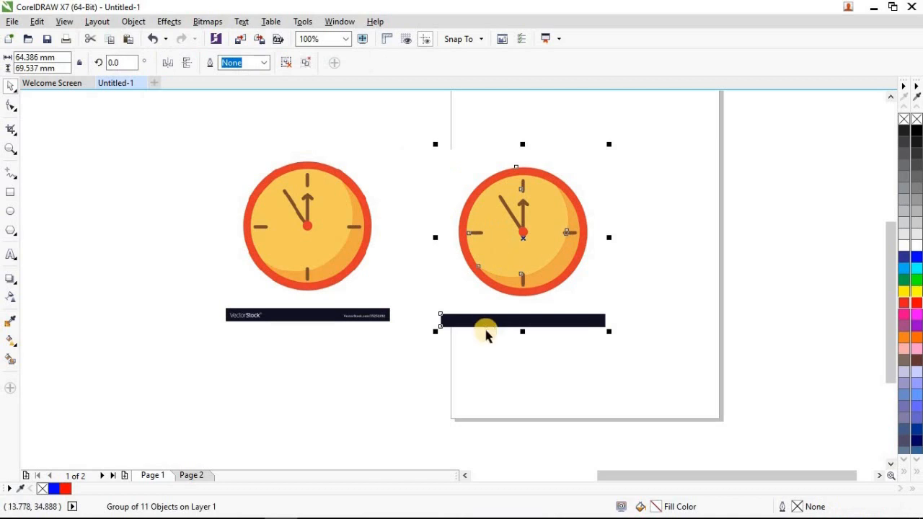
{"action": "left_click", "coordinate": [481, 323]}
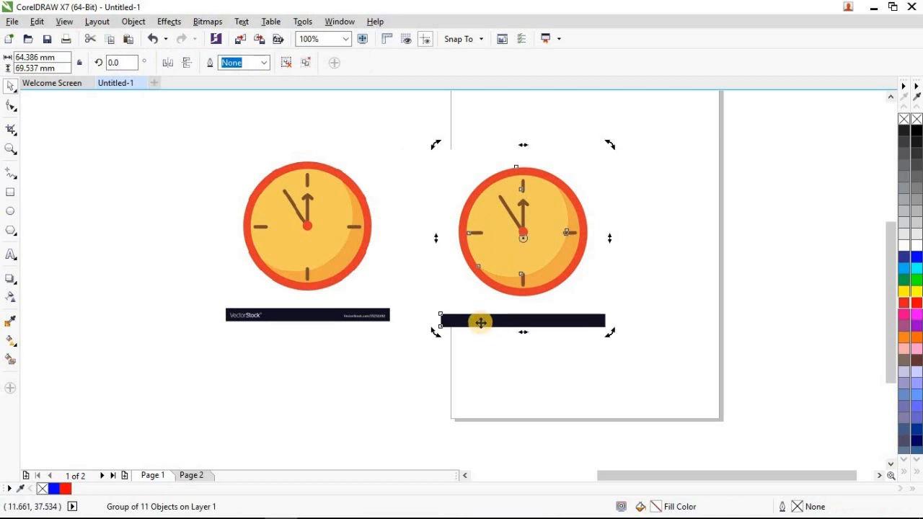
{"action": "left_click", "coordinate": [480, 322]}
{"action": "left_click", "coordinate": [627, 306]}
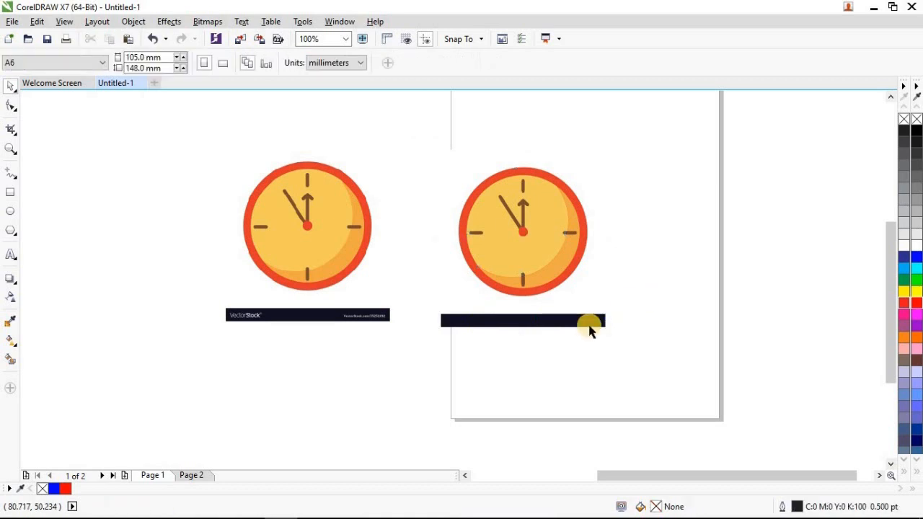
Delete the dark banner bar and the white background shape from the traced clock
{"action": "left_click", "coordinate": [584, 323]}
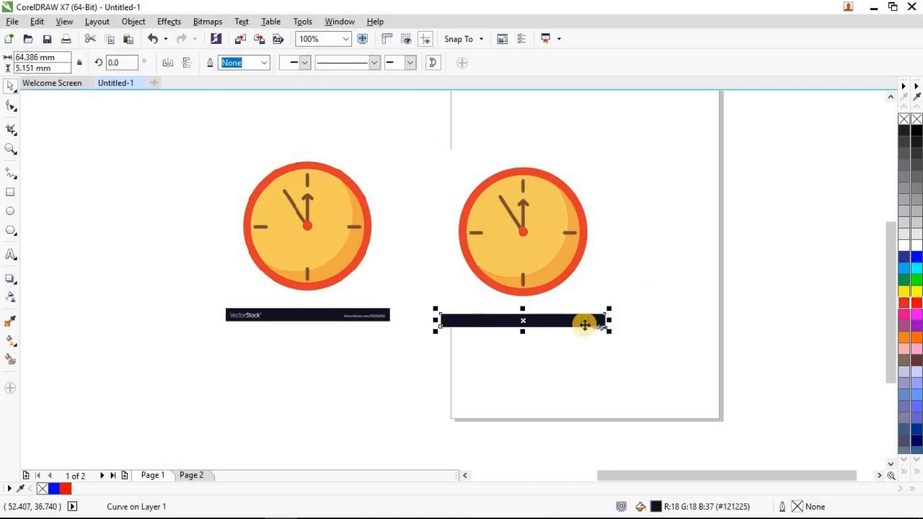
{"action": "key", "text": "Delete"}
{"action": "left_click", "coordinate": [583, 287]}
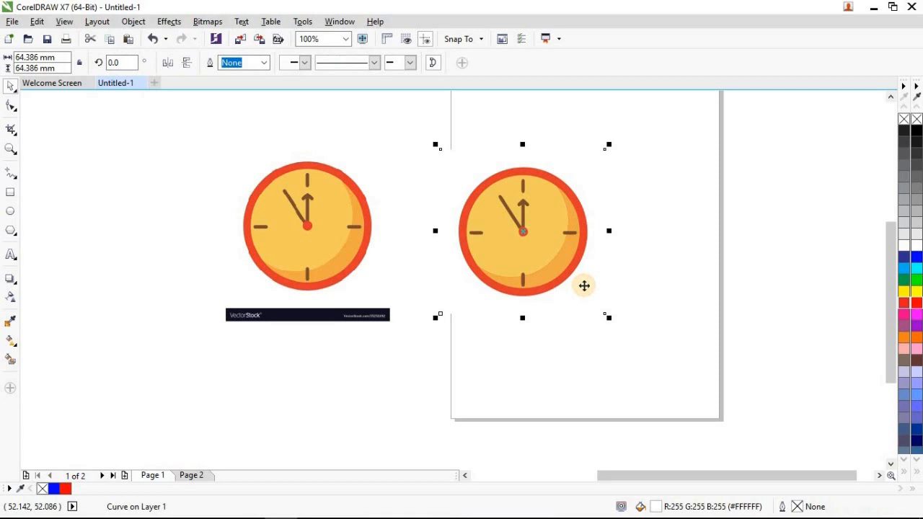
{"action": "key", "text": "Delete"}
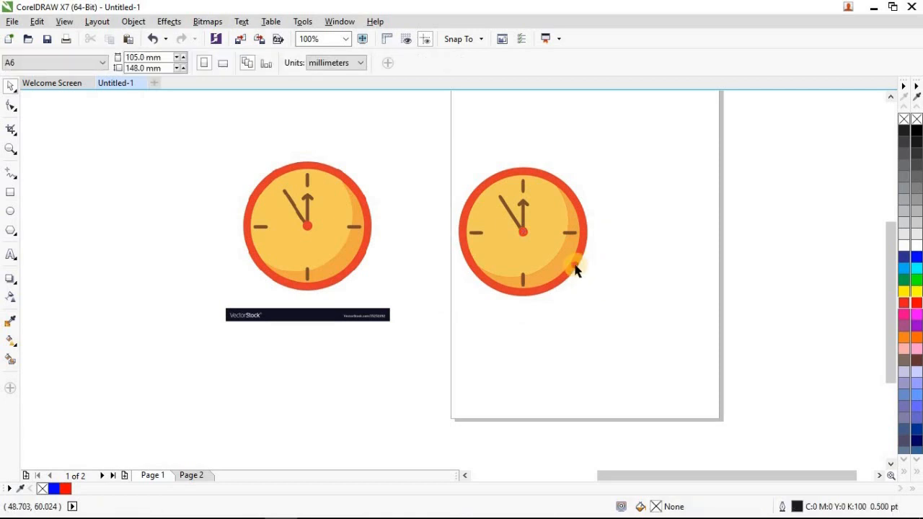
Recolour the traced clock's outer ring blue (#0000FF)
{"action": "left_click", "coordinate": [575, 266]}
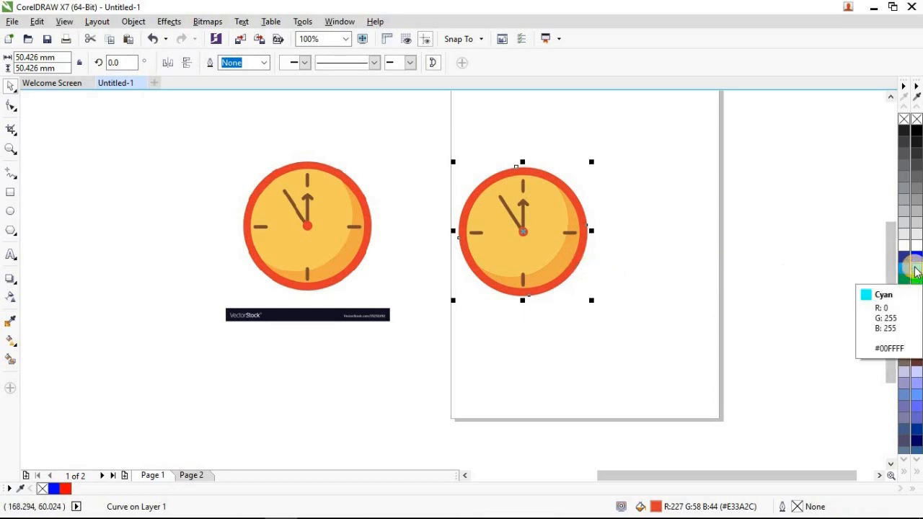
{"action": "left_click", "coordinate": [914, 267]}
{"action": "left_click", "coordinate": [915, 256]}
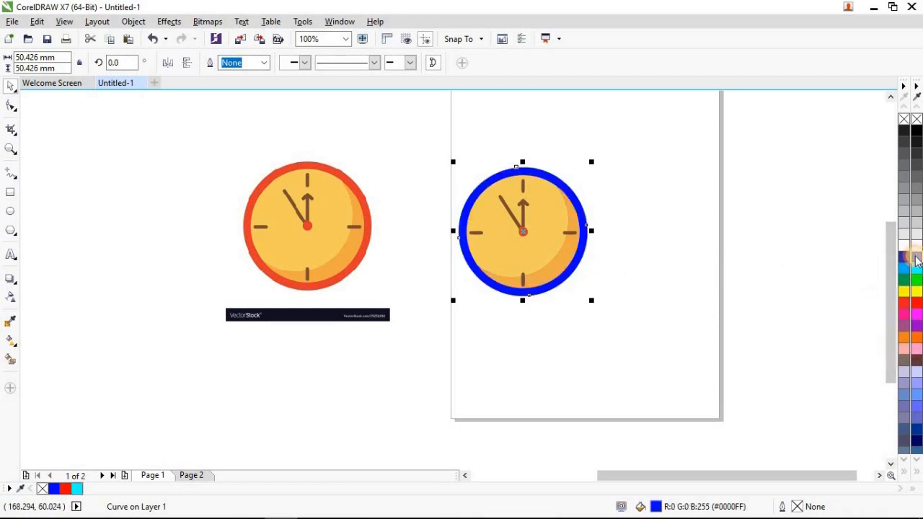
{"action": "left_click", "coordinate": [797, 249]}
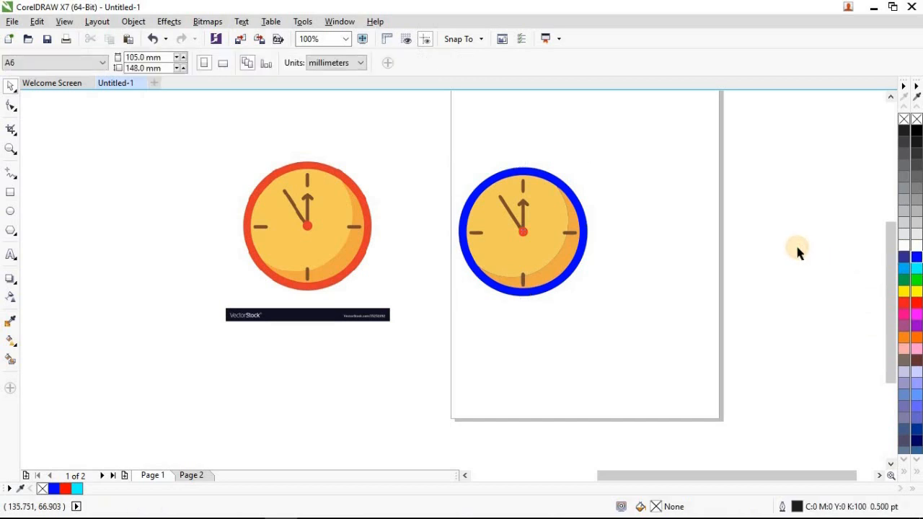
Undo all edits to the traced clock, including its move and the Quick Trace, back to the original bitmap
{"action": "key", "text": "ctrl+z"}
{"action": "key", "text": "ctrl+z"}
{"action": "key", "text": "ctrl+z"}
{"action": "key", "text": "ctrl+z"}
{"action": "key", "text": "ctrl+z"}
{"action": "key", "text": "ctrl+z"}
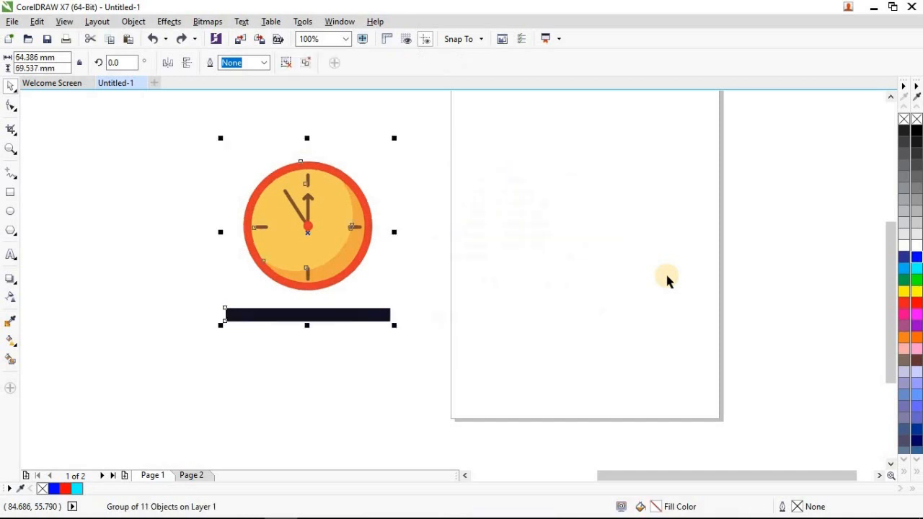
{"action": "key", "text": "ctrl+z"}
Start an Outline Trace of the clock bitmap with Logo as the type of image
{"action": "left_click", "coordinate": [344, 224]}
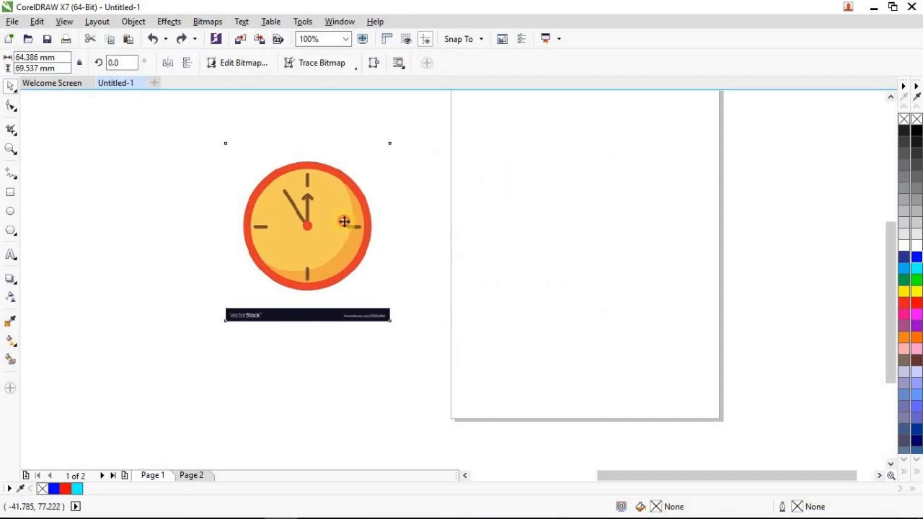
{"action": "left_click", "coordinate": [354, 69]}
{"action": "mouse_move", "coordinate": [343, 108]}
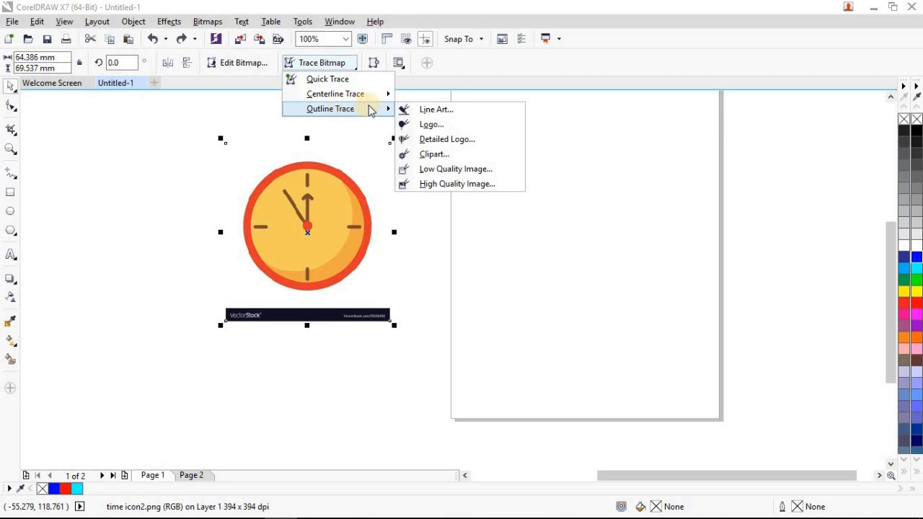
{"action": "left_click", "coordinate": [431, 124]}
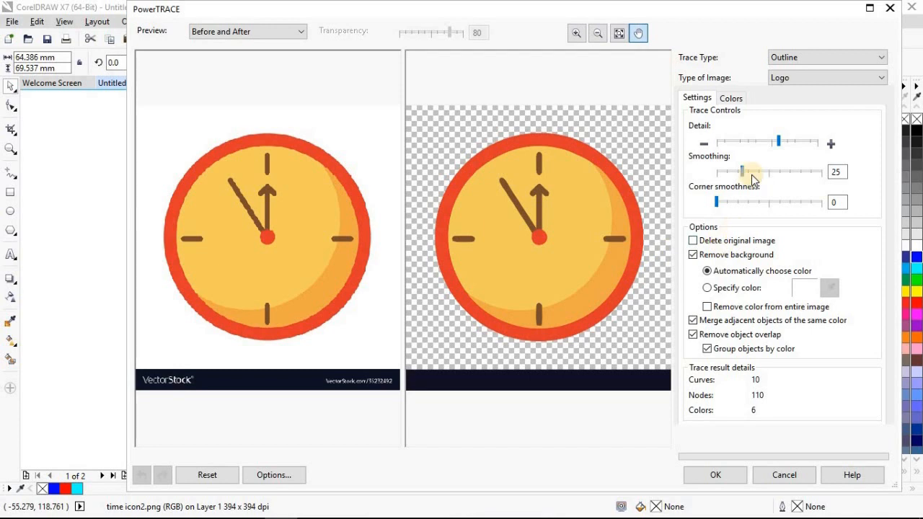
{"action": "scroll", "coordinate": [632, 195], "scroll_direction": "up", "scroll_amount": 2}
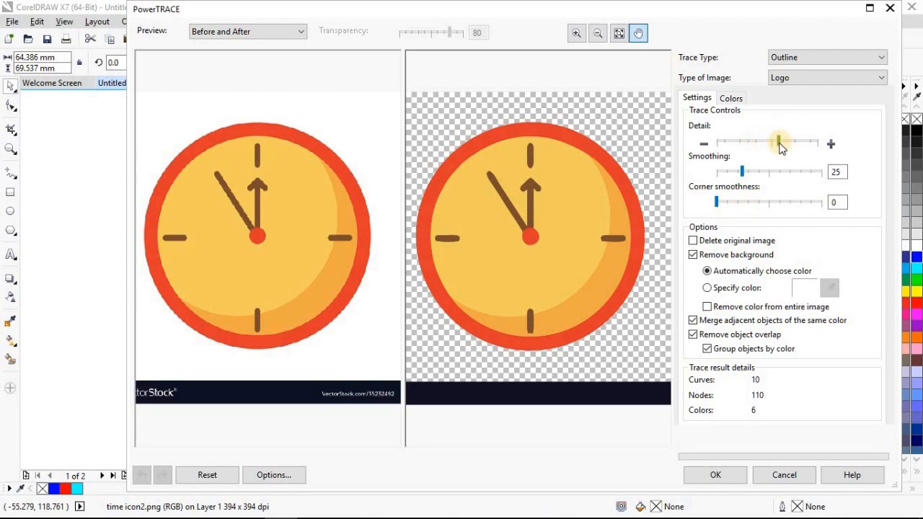
Raise the trace detail slightly and set the smoothing to 42
{"action": "left_click_drag", "start_coordinate": [781, 145], "coordinate": [747, 146]}
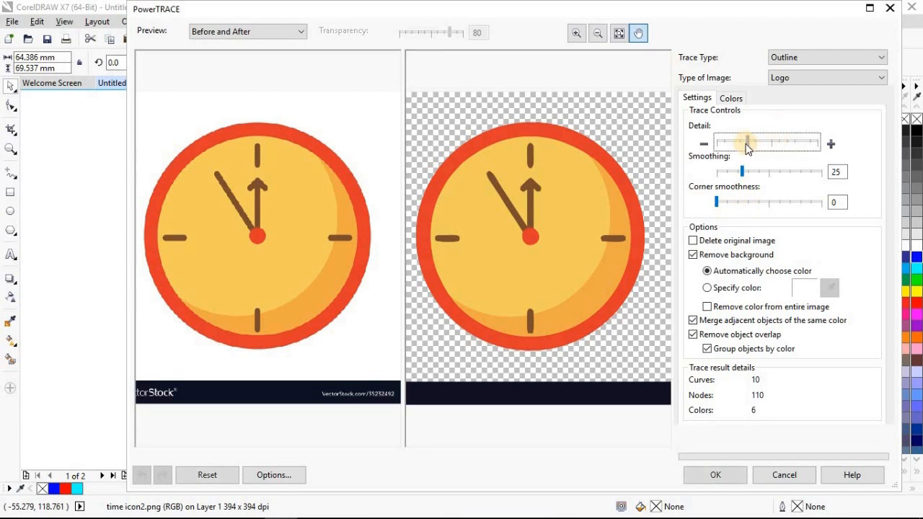
{"action": "left_click_drag", "start_coordinate": [750, 146], "coordinate": [785, 144]}
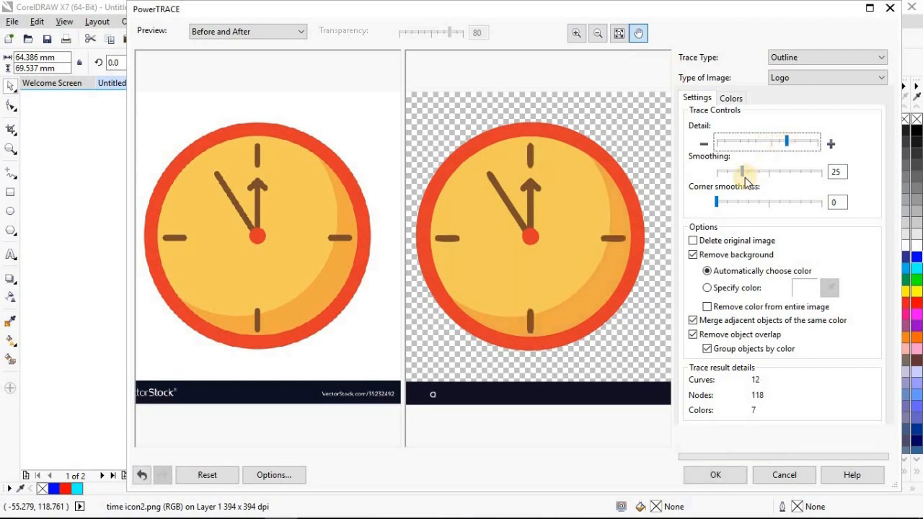
{"action": "left_click_drag", "start_coordinate": [744, 175], "coordinate": [785, 177]}
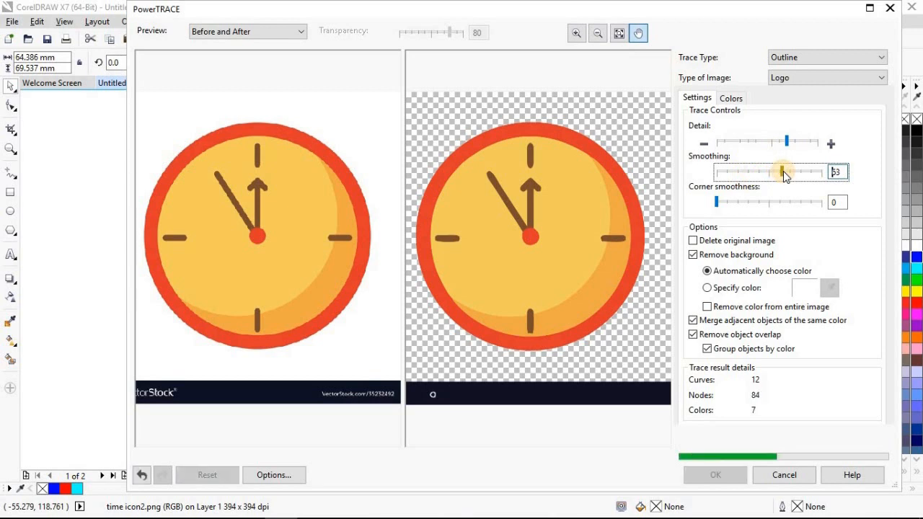
{"action": "left_click_drag", "start_coordinate": [785, 176], "coordinate": [761, 173]}
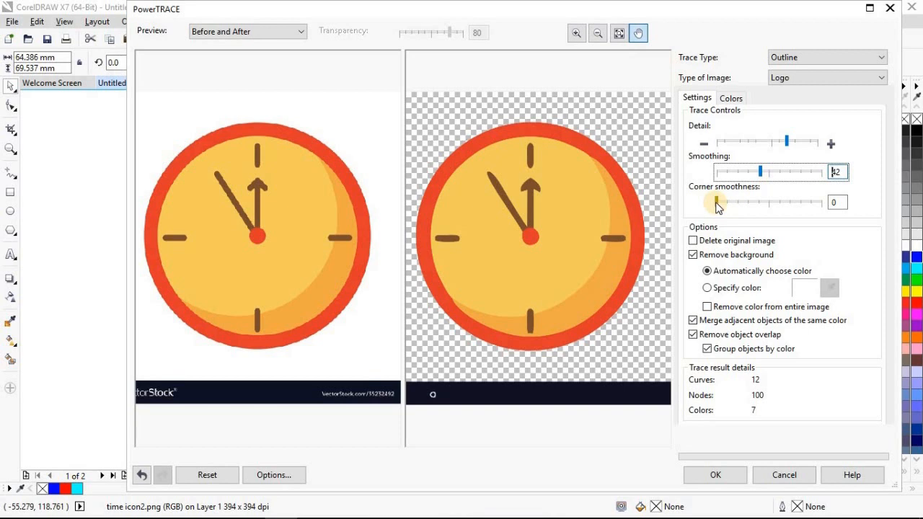
Set the trace's corner smoothness to 50
{"action": "left_click_drag", "start_coordinate": [717, 204], "coordinate": [787, 204]}
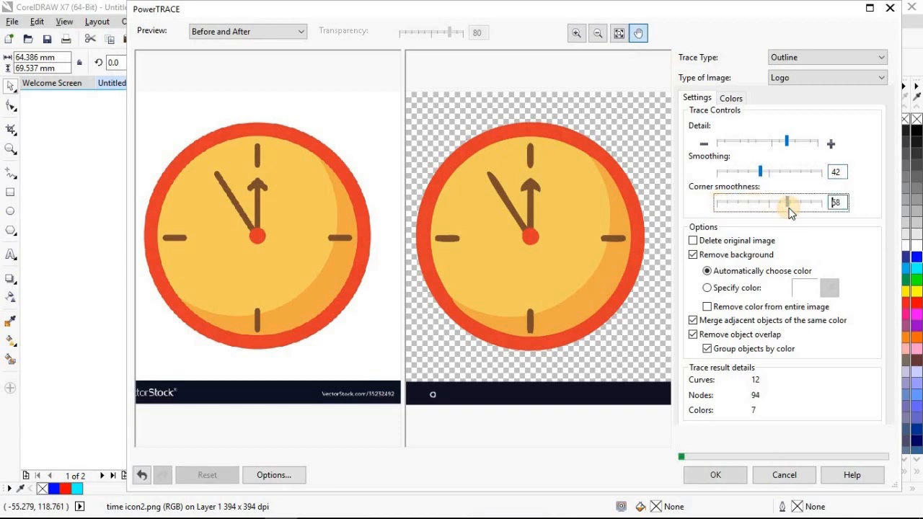
{"action": "mouse_move", "coordinate": [787, 204]}
{"action": "left_mouse_down"}
{"action": "mouse_move", "coordinate": [771, 202]}
{"action": "mouse_move", "coordinate": [824, 206]}
{"action": "mouse_move", "coordinate": [745, 206]}
{"action": "mouse_move", "coordinate": [771, 205]}
{"action": "left_mouse_up"}
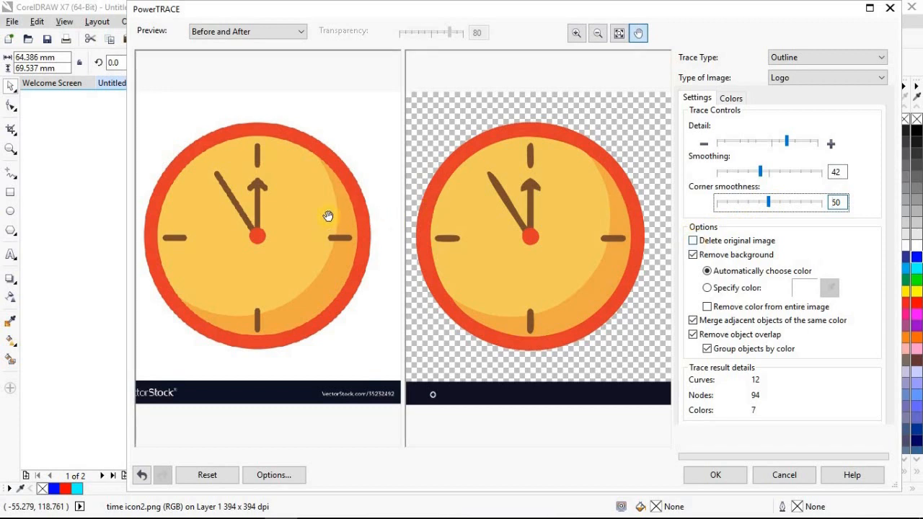
{"action": "left_click", "coordinate": [692, 240]}
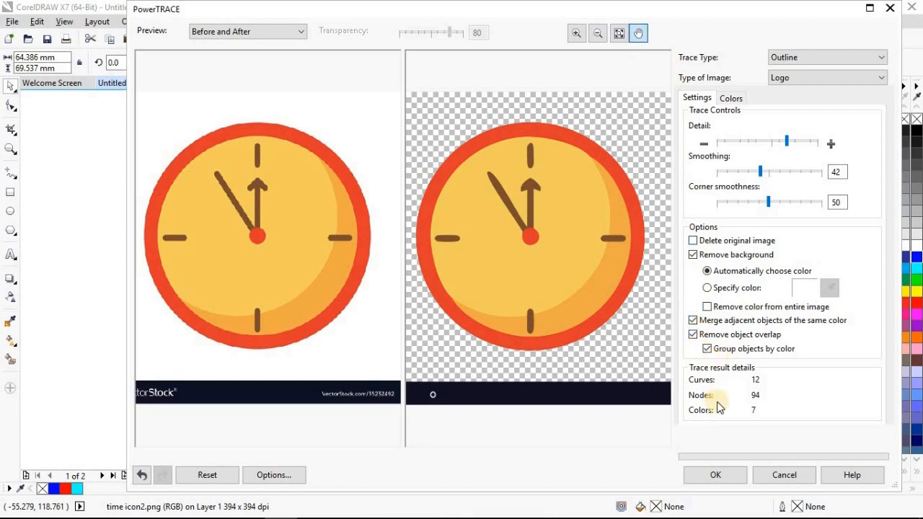
Examine which parts of the traced clock use each colour in the trace's colour list
{"action": "left_click", "coordinate": [730, 98]}
{"action": "mouse_move", "coordinate": [761, 226]}
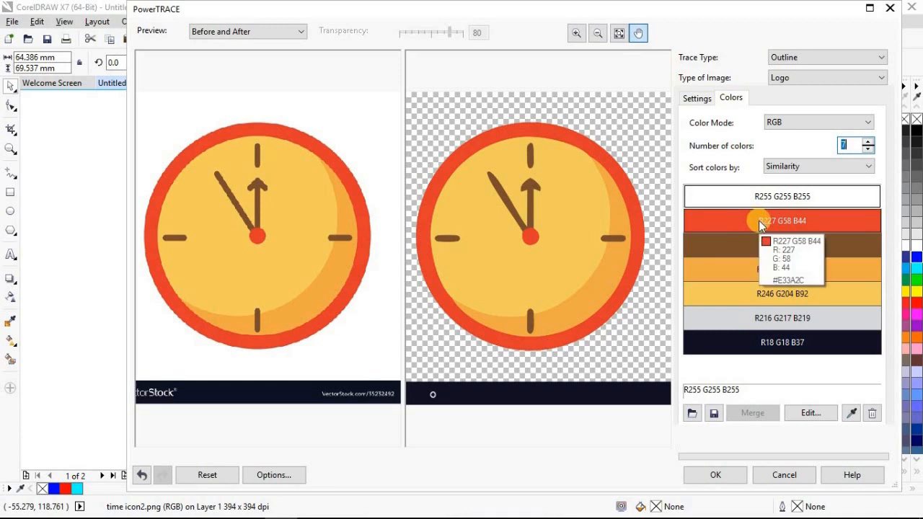
{"action": "left_click", "coordinate": [749, 221]}
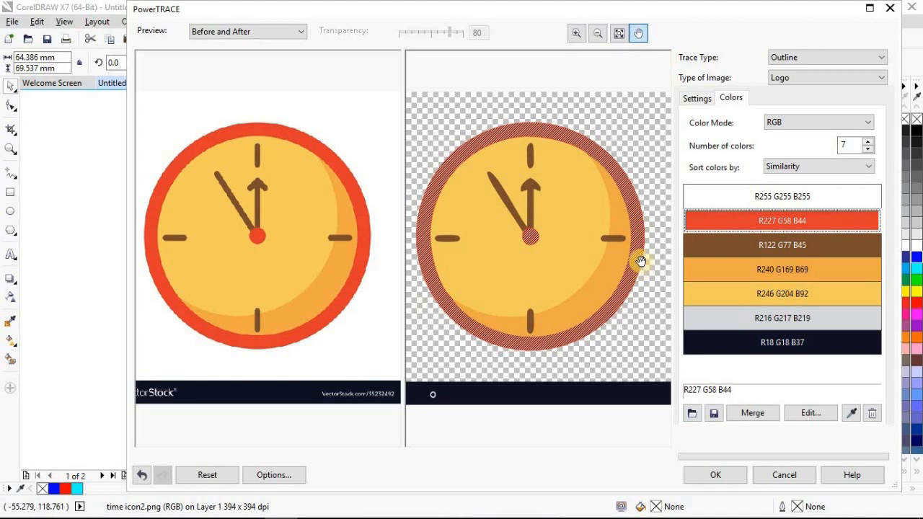
{"action": "left_click", "coordinate": [728, 244]}
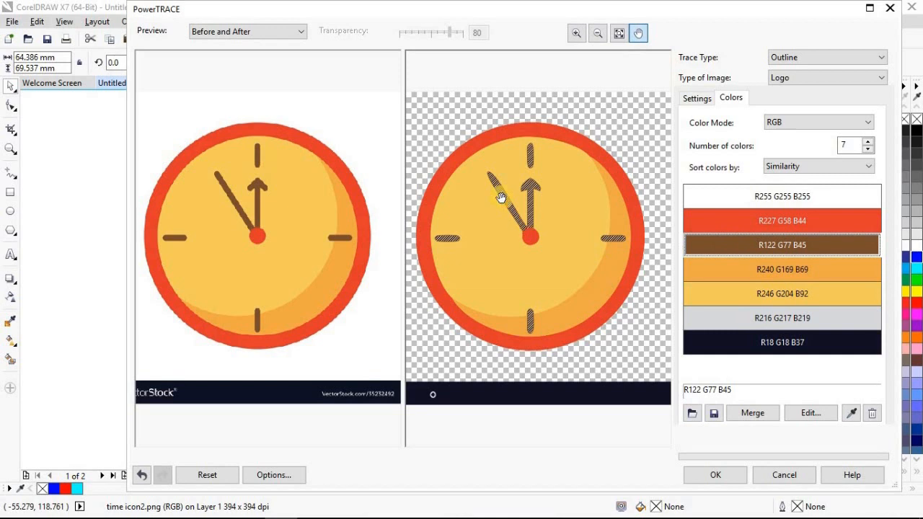
{"action": "left_click", "coordinate": [747, 271]}
{"action": "left_click", "coordinate": [742, 294]}
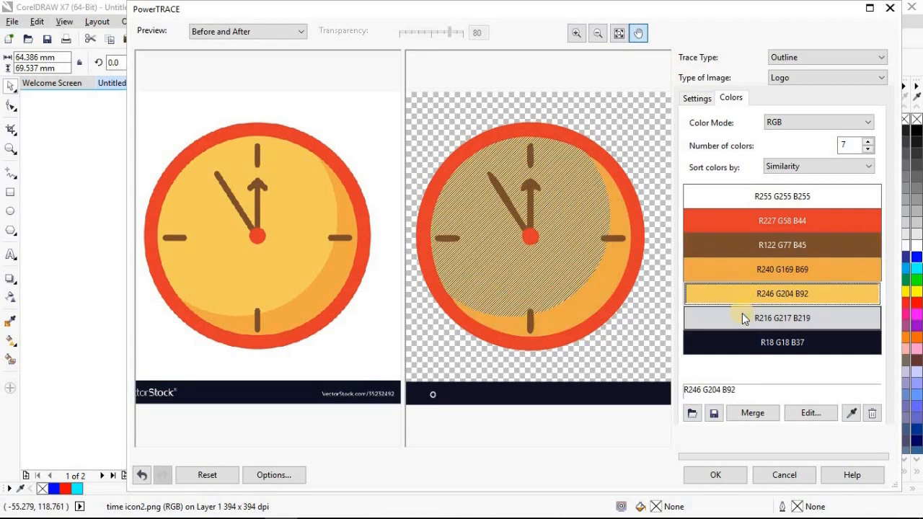
{"action": "left_click", "coordinate": [745, 318]}
{"action": "left_click", "coordinate": [738, 342]}
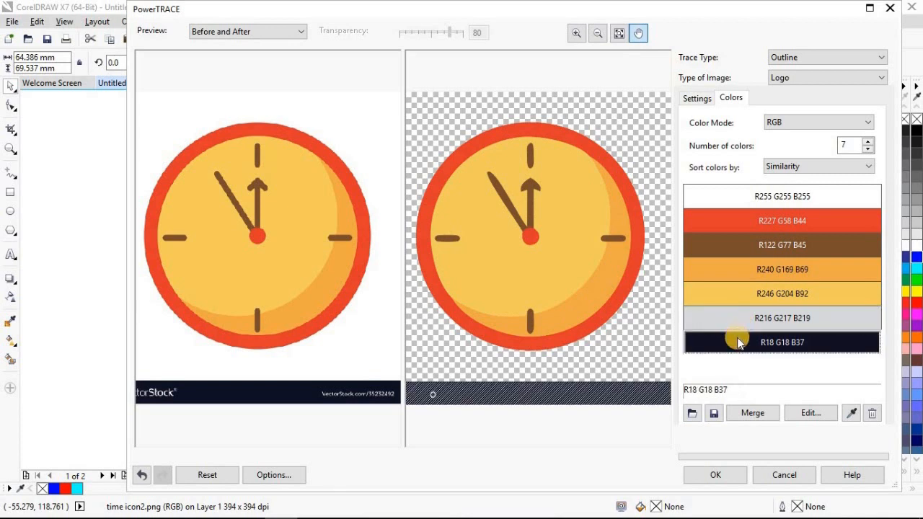
{"action": "left_click", "coordinate": [736, 320]}
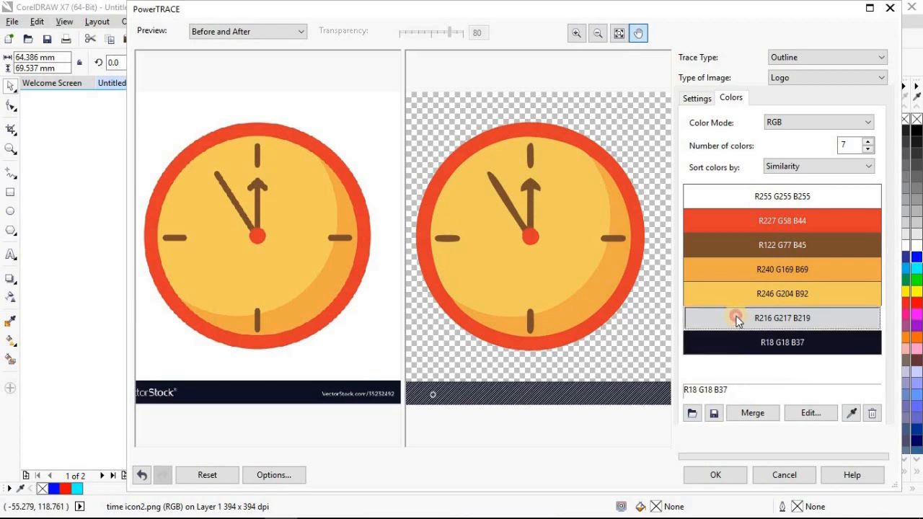
Try recolouring the trace's red as cyan R45 G221 B227, and undo the colour change
{"action": "left_click", "coordinate": [714, 229]}
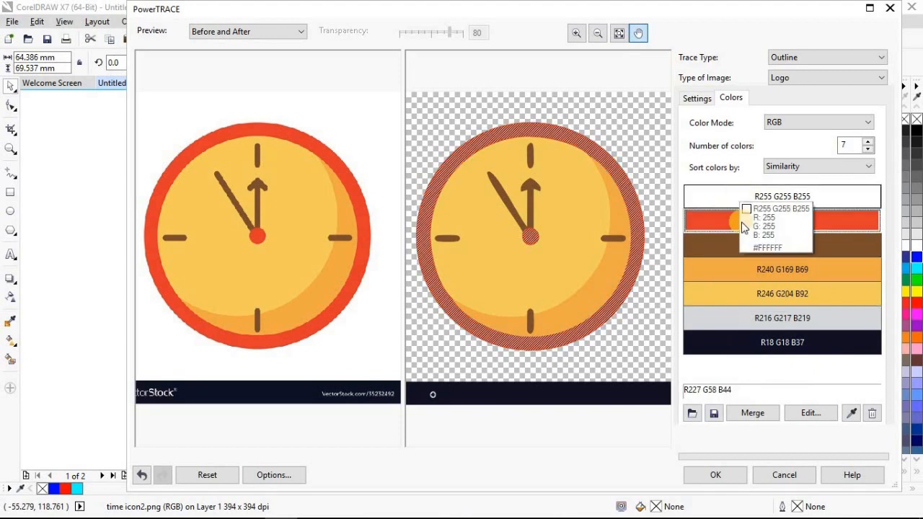
{"action": "left_click", "coordinate": [809, 412]}
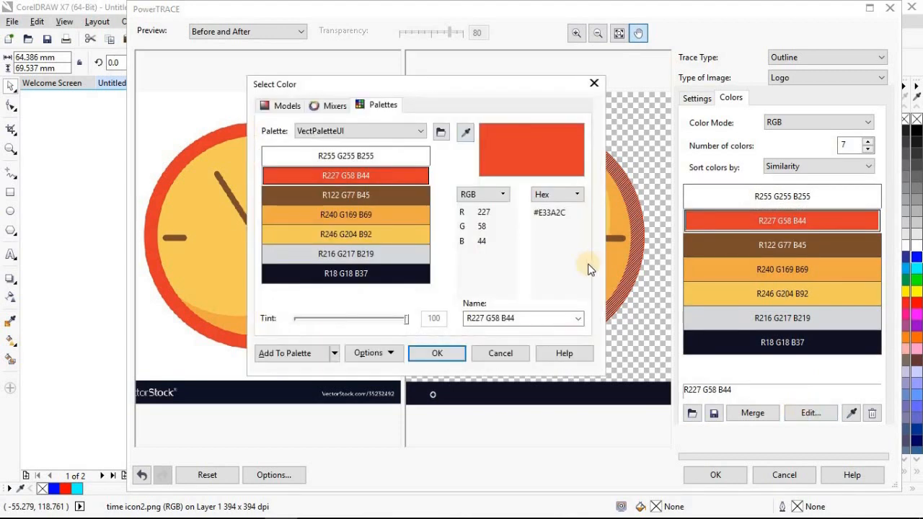
{"action": "left_click", "coordinate": [283, 106]}
{"action": "left_click", "coordinate": [441, 238]}
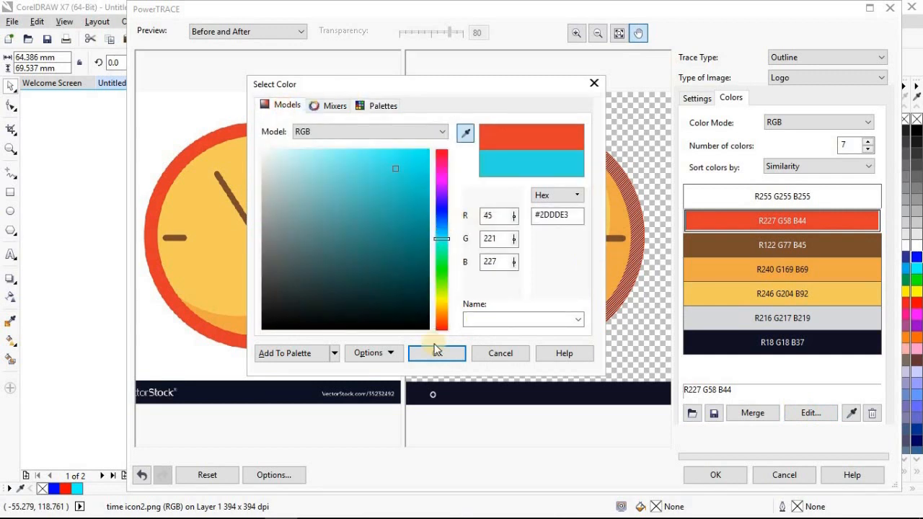
{"action": "left_click", "coordinate": [436, 353]}
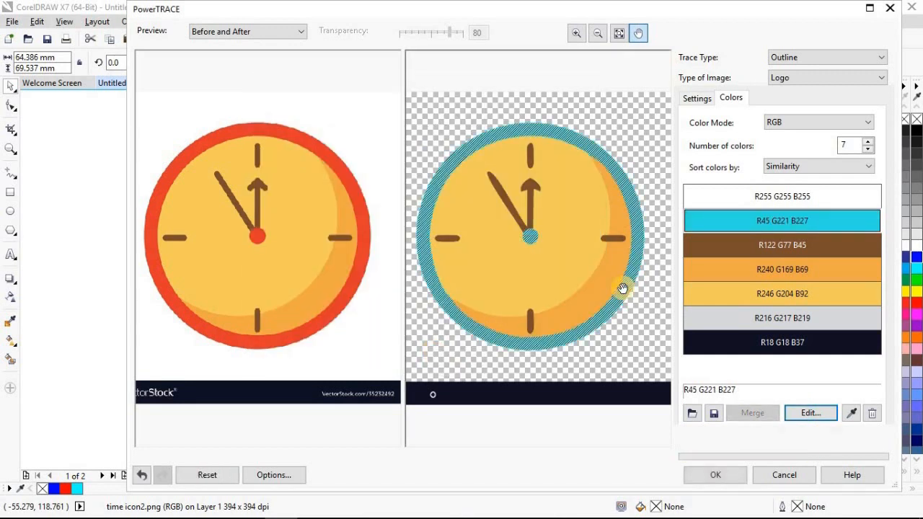
{"action": "left_click", "coordinate": [141, 476]}
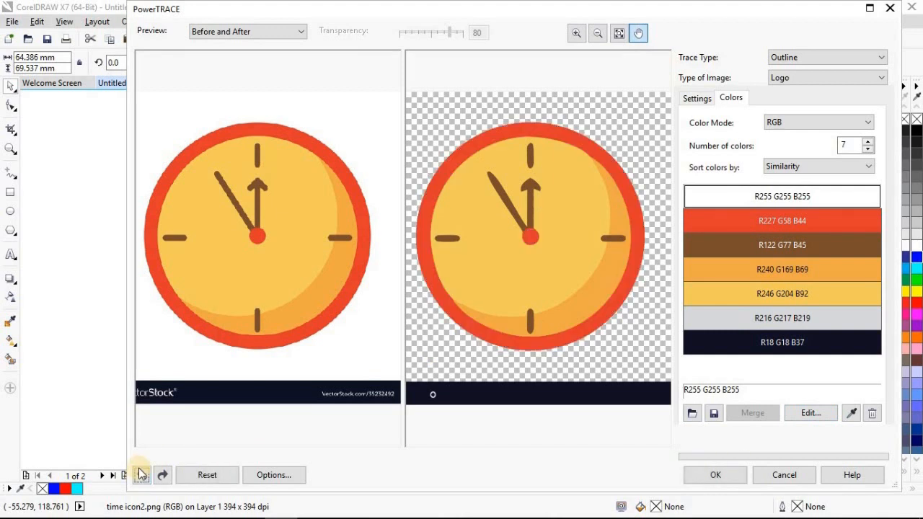
{"action": "left_click", "coordinate": [142, 475]}
Accept the trace and move the traced clock beside the original bitmap, overlapping the page's edge
{"action": "left_click", "coordinate": [714, 474]}
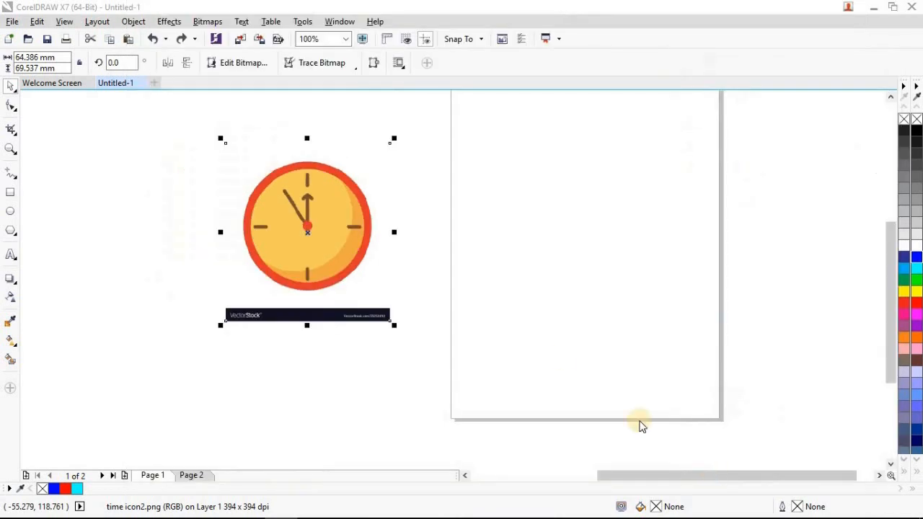
{"action": "left_click_drag", "start_coordinate": [307, 242], "coordinate": [509, 245]}
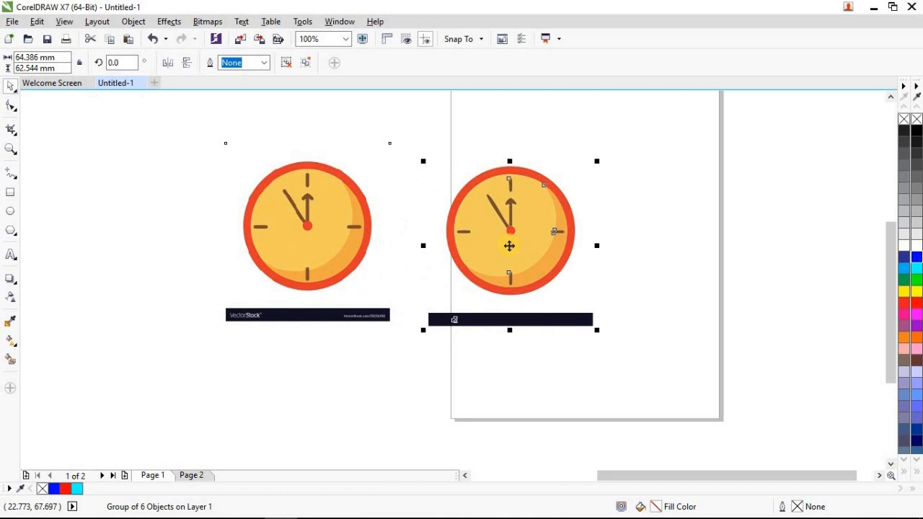
{"action": "left_click", "coordinate": [438, 128]}
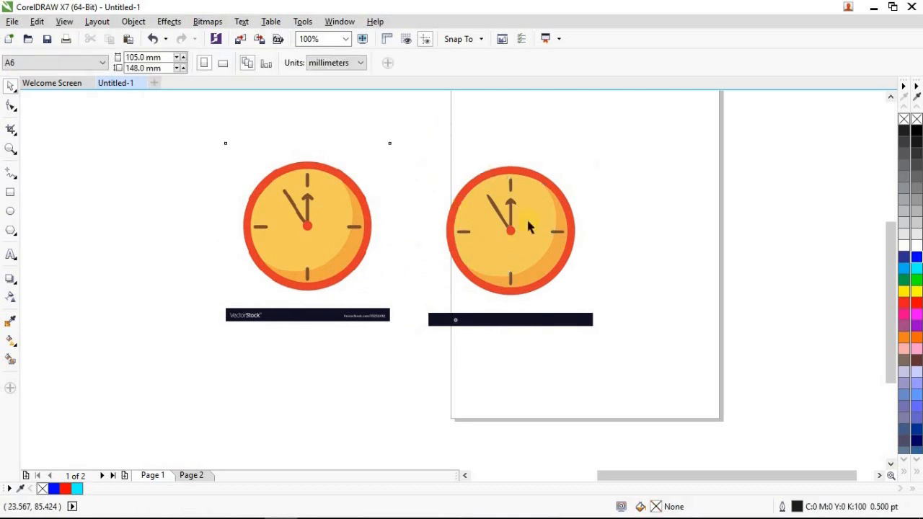
Ungroup the traced clock artwork and delete the dark banner beneath it
{"action": "left_click", "coordinate": [519, 325]}
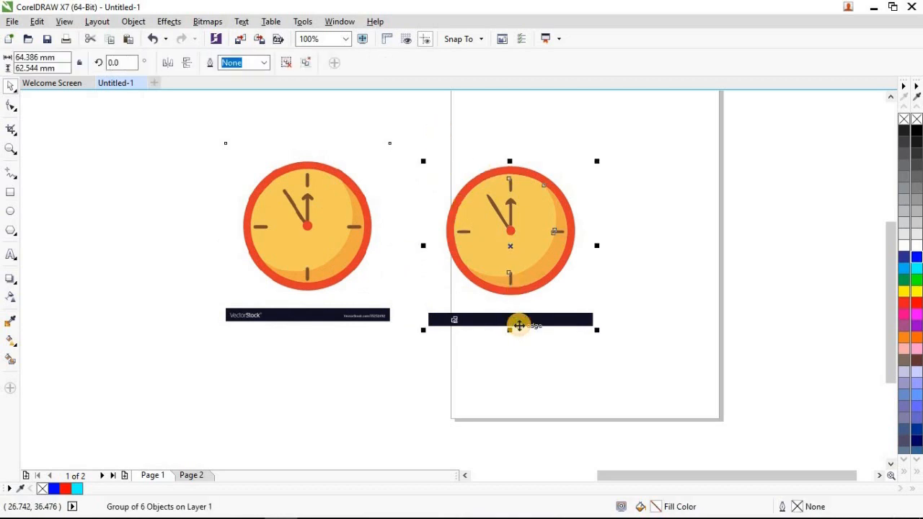
{"action": "key", "text": "ctrl+u"}
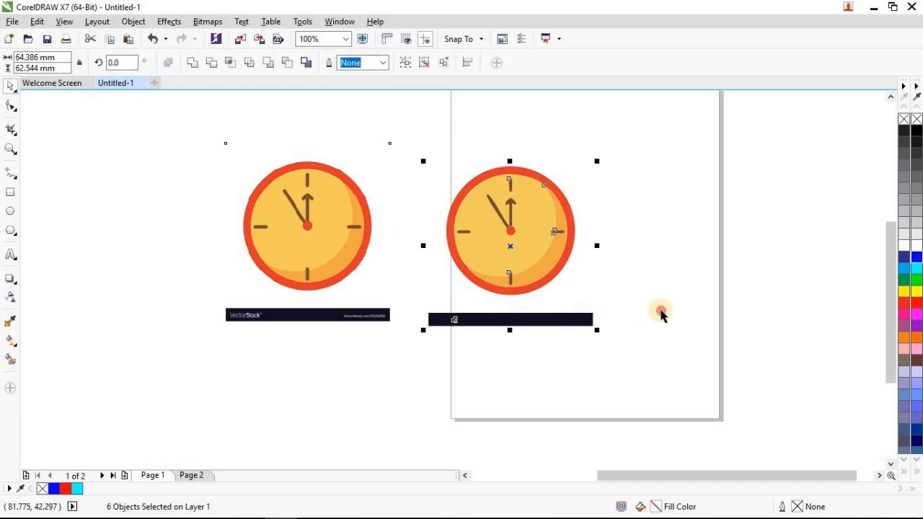
{"action": "left_click", "coordinate": [562, 319]}
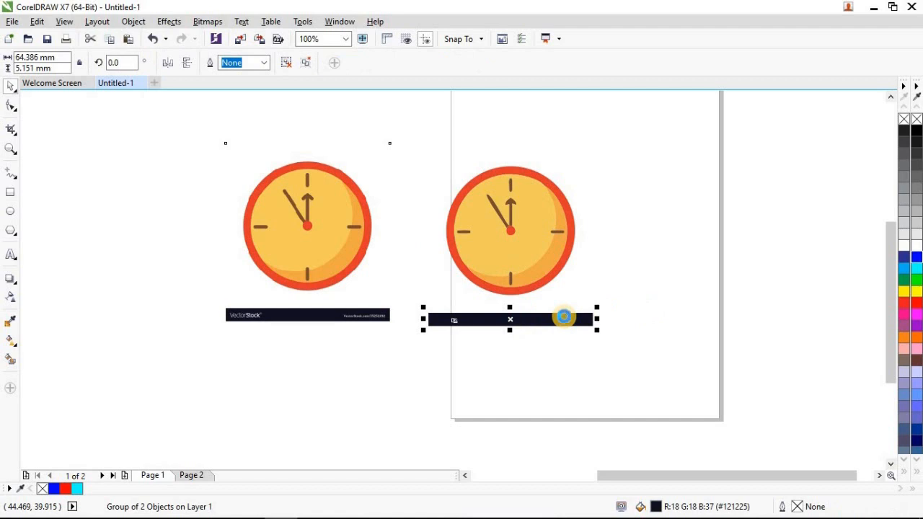
{"action": "key", "text": "Delete"}
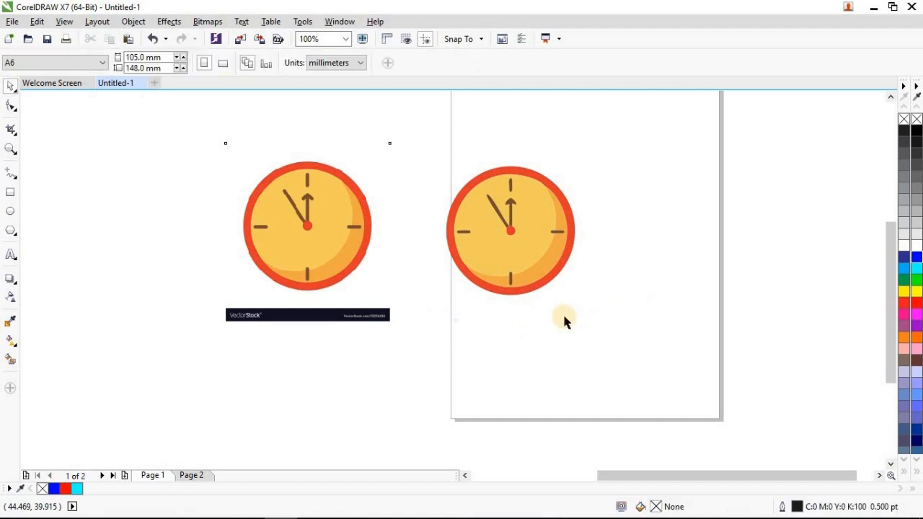
Examine the traced clock's brown hands and hour marks up close for shape accuracy
{"action": "left_click", "coordinate": [510, 284]}
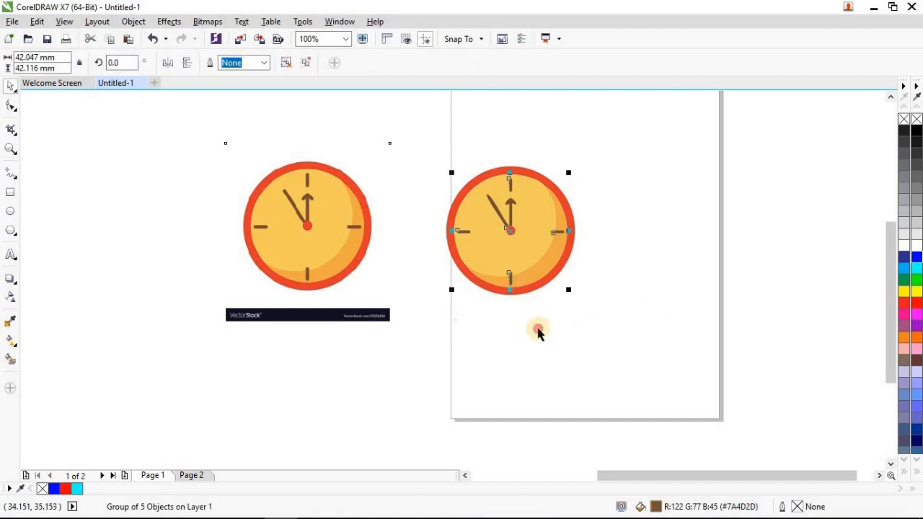
{"action": "left_click", "coordinate": [538, 330]}
{"action": "key", "text": "z"}
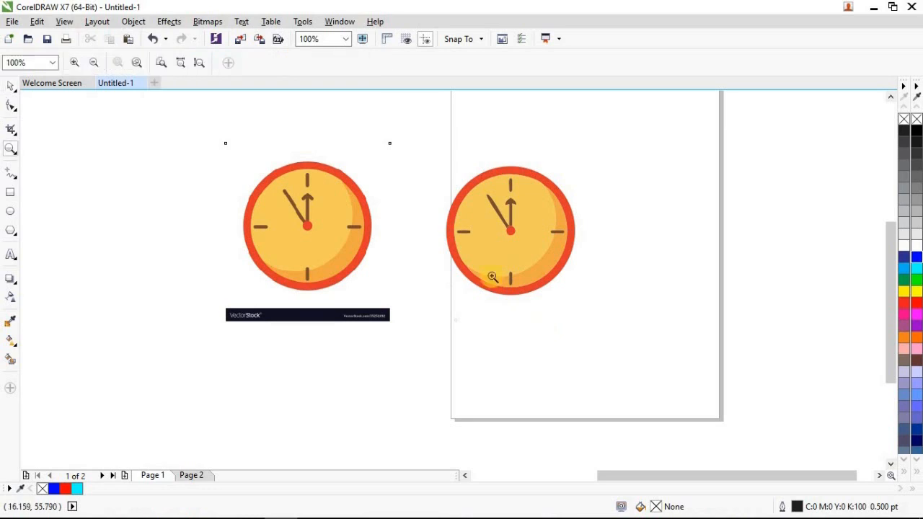
{"action": "left_click_drag", "start_coordinate": [461, 173], "coordinate": [527, 236]}
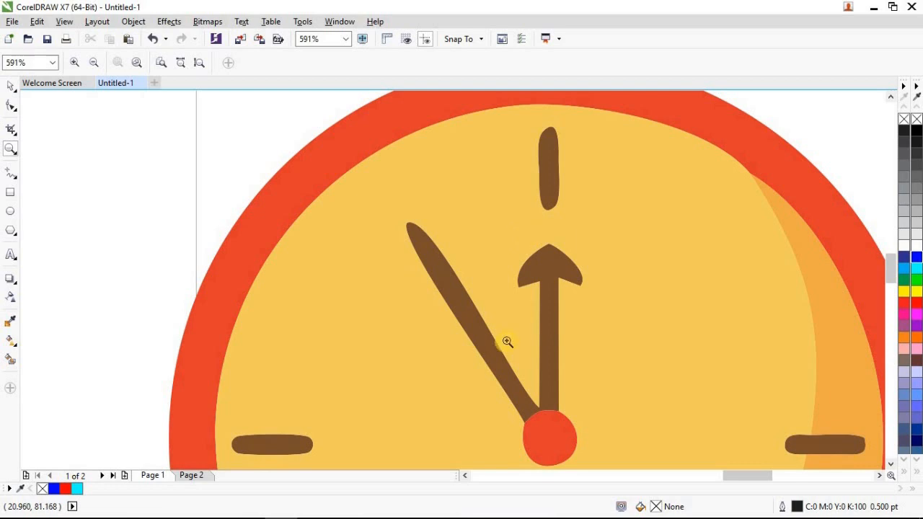
{"action": "key", "text": "space"}
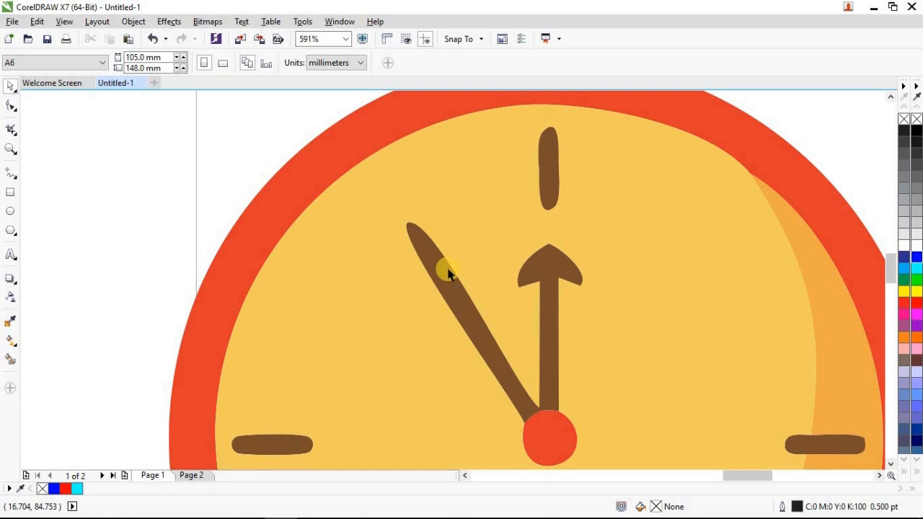
{"action": "scroll", "coordinate": [447, 273], "scroll_direction": "down", "scroll_amount": 3}
{"action": "scroll", "coordinate": [447, 272], "scroll_direction": "down", "scroll_amount": 2}
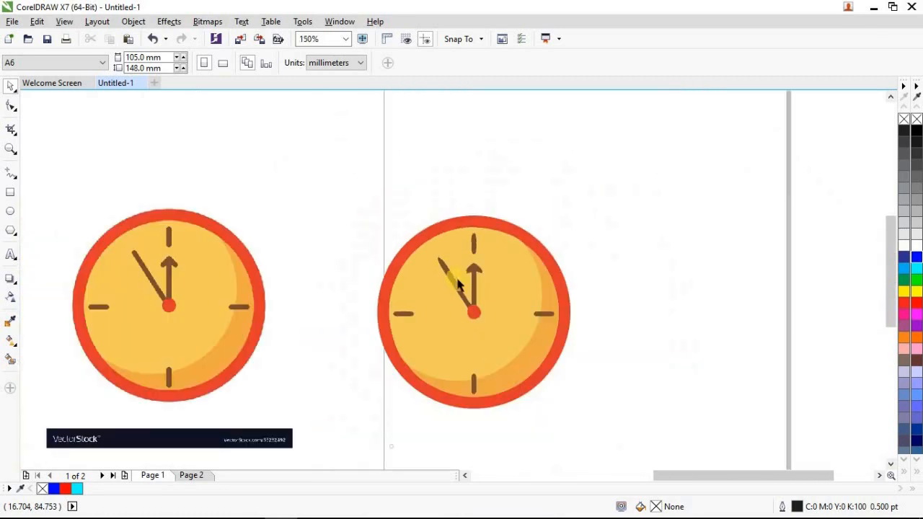